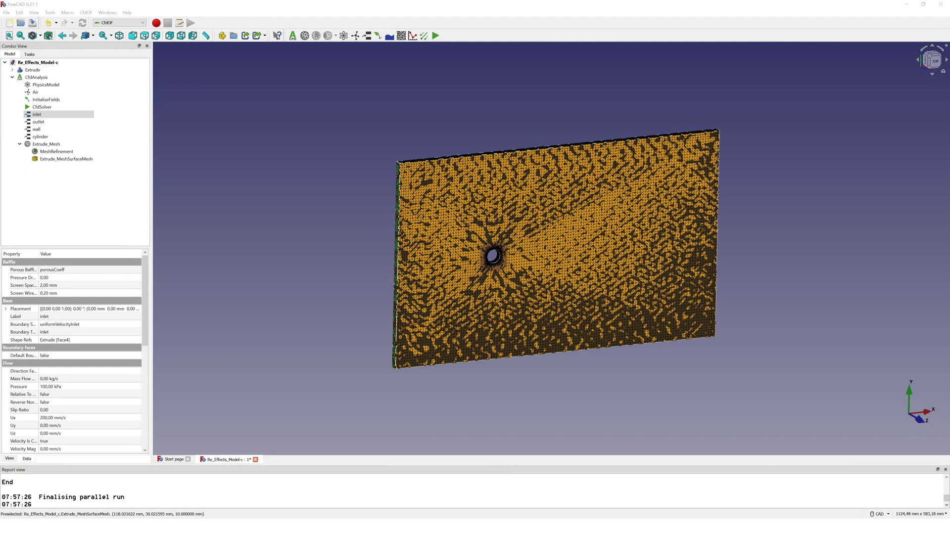
# - Change the inlet's x-velocity from 200 mm/s to 10000 mm/s and confirm the boundary condition
pyautogui.doubleClick(44, 116)
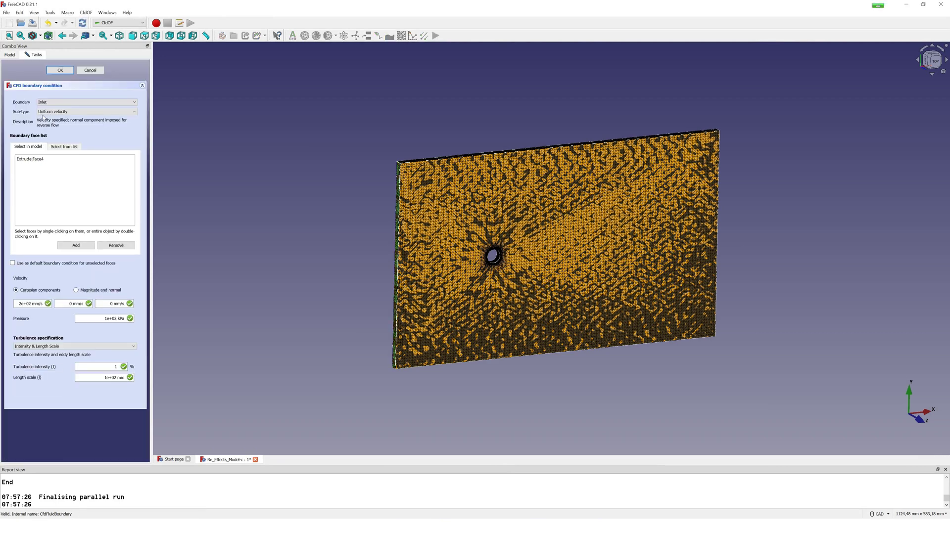
pyautogui.moveTo(30, 303); pyautogui.dragTo(6, 306)
pyautogui.write('10000')
pyautogui.click(63, 304)
pyautogui.click(66, 70)
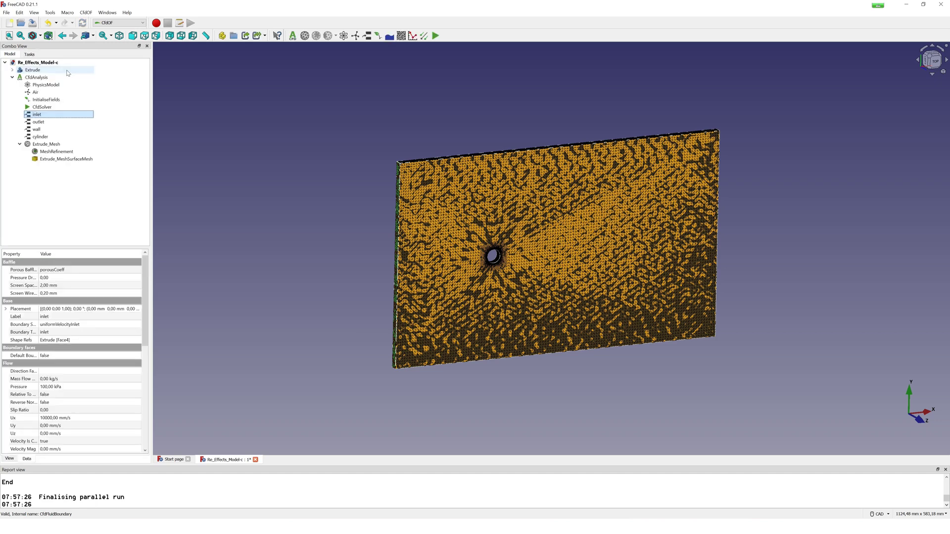
# - Set the solver's End Time to 0,8 s and Transient Write to 0,1 s, then open its analysis controls
pyautogui.click(43, 109)
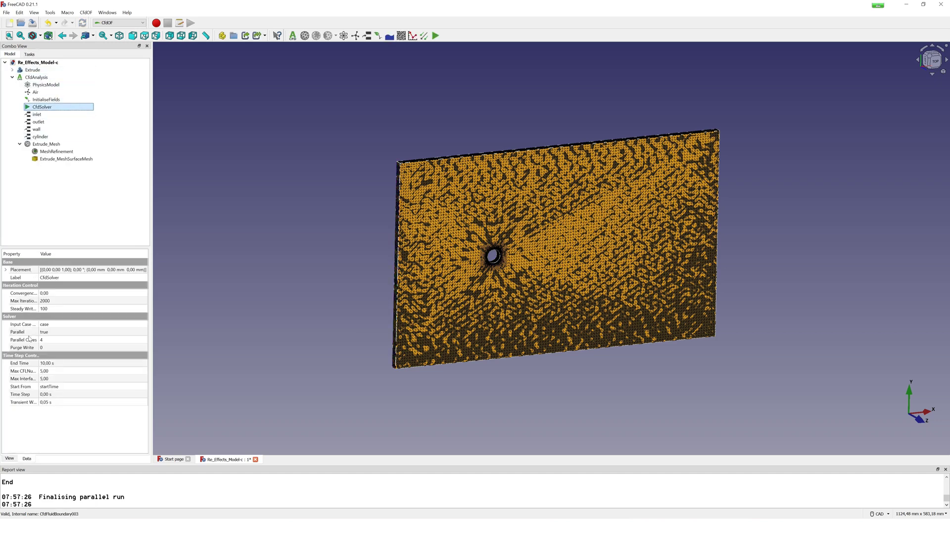
pyautogui.click(47, 365)
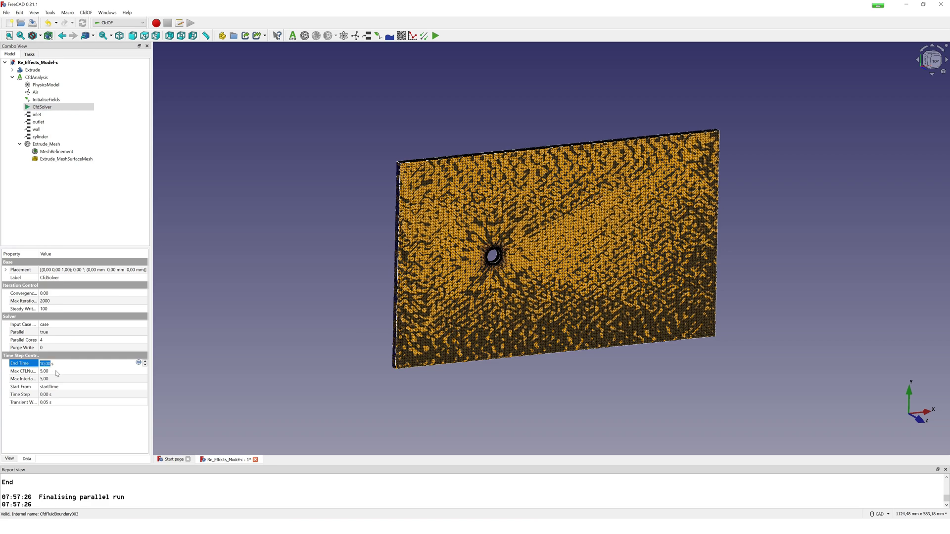
pyautogui.write('0,8')
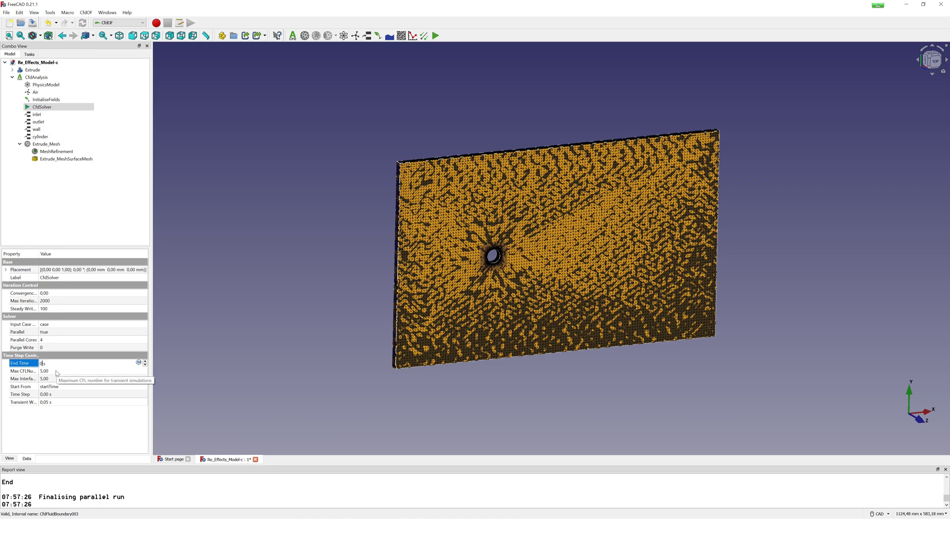
pyautogui.click(49, 403)
pyautogui.click(48, 403)
pyautogui.press('BackSpace')
pyautogui.press('BackSpace')
pyautogui.press('BackSpace')
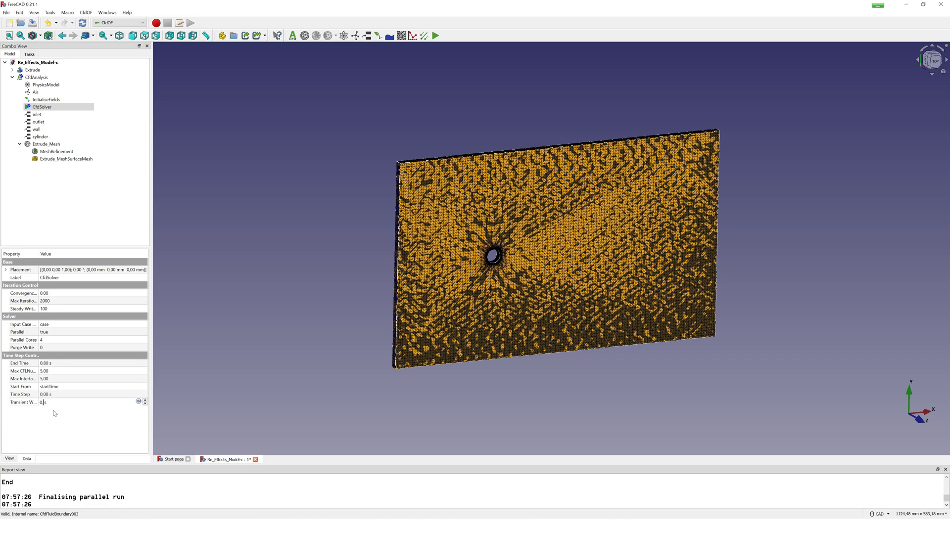
pyautogui.write(',1')
pyautogui.press('Return')
pyautogui.click(42, 108)
pyautogui.doubleClick(42, 108)
# - Write the CFD case files and launch the solver run
pyautogui.click(42, 110)
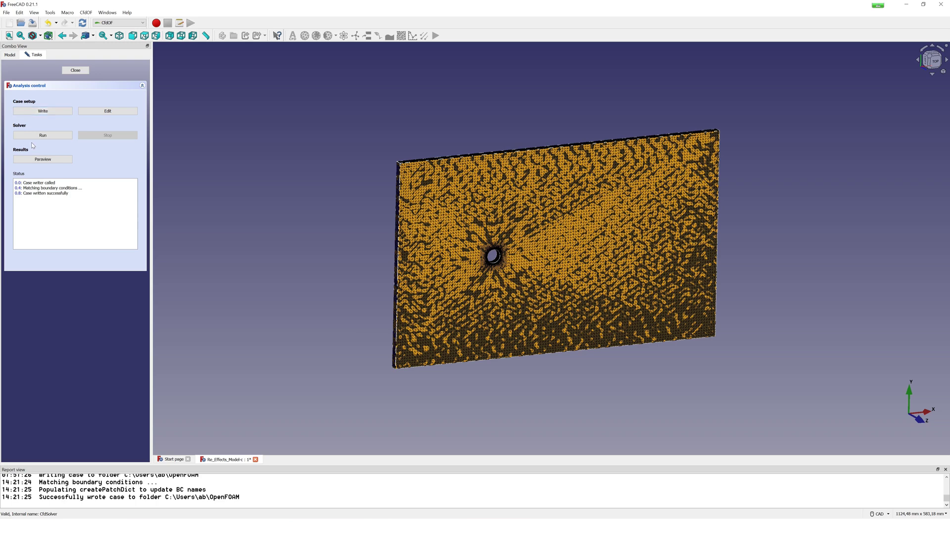
pyautogui.click(50, 136)
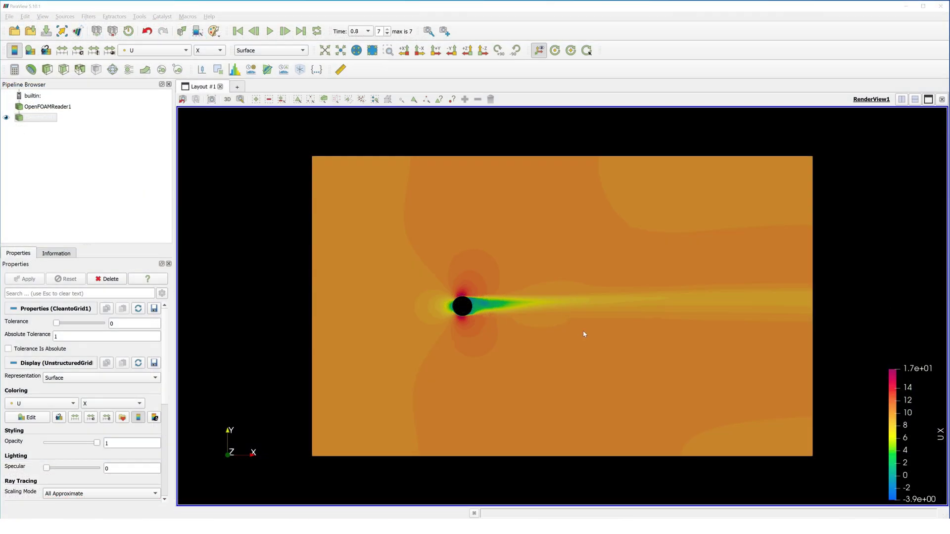
# - Zoom onto the x-velocity map around the cylinder and play back the time steps
pyautogui.scroll(2, 586, 332)
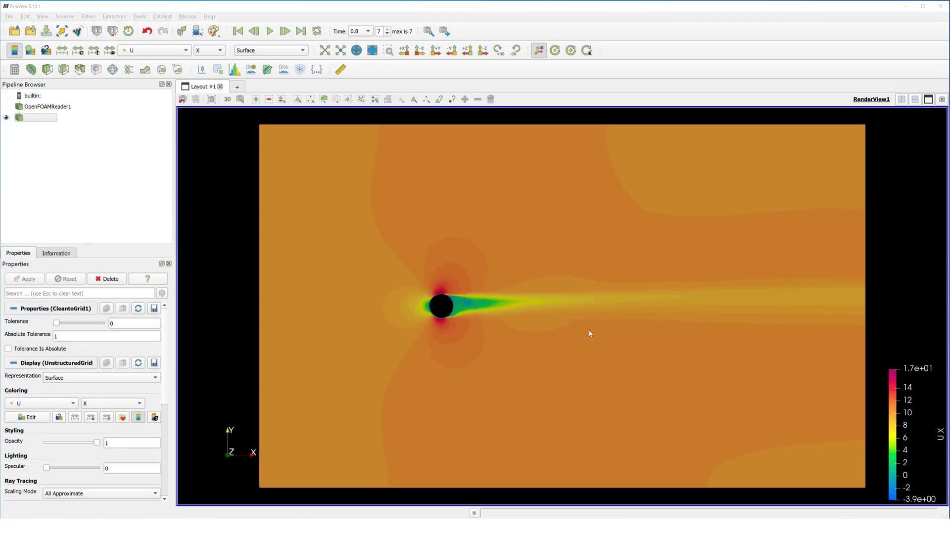
pyautogui.moveTo(588, 323); pyautogui.dragTo(592, 323)
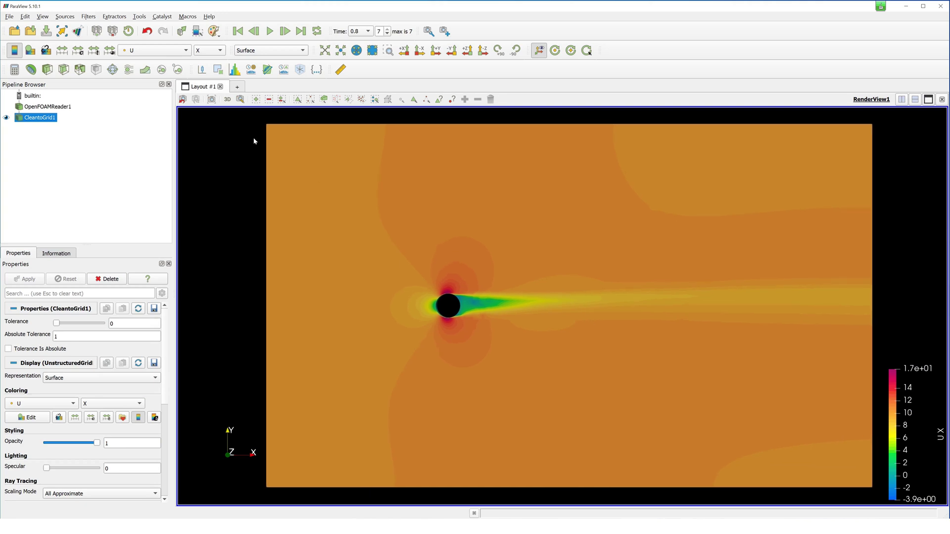
pyautogui.click(269, 31)
# - Add a Stream Tracer with the seed line hidden and resolution 1000, and compute the streamlines
pyautogui.click(129, 70)
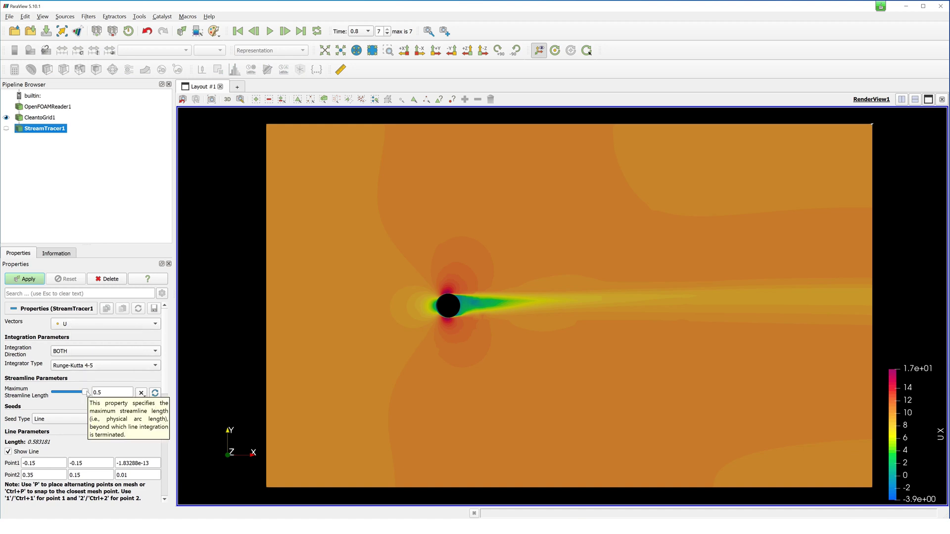
pyautogui.click(9, 451)
pyautogui.scroll(-4, 64, 428)
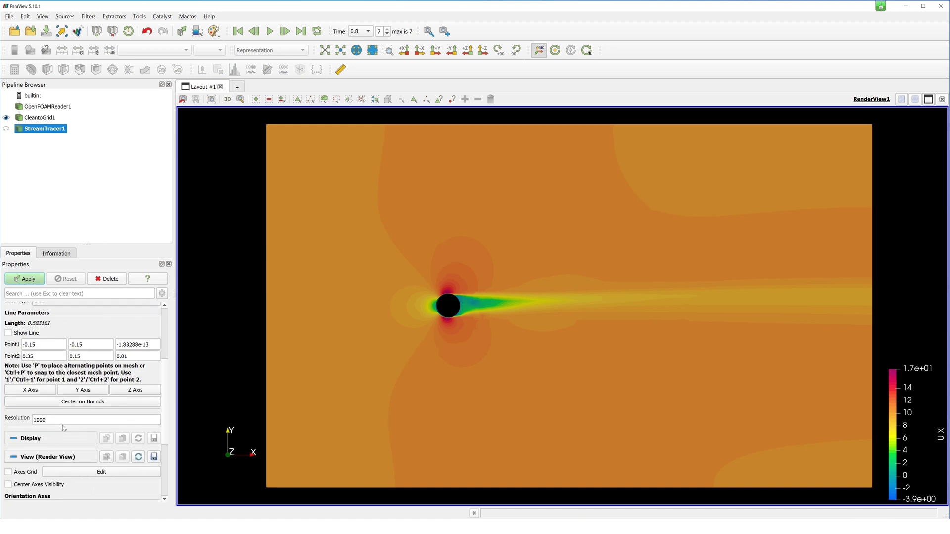
pyautogui.doubleClick(57, 420)
pyautogui.write('1')
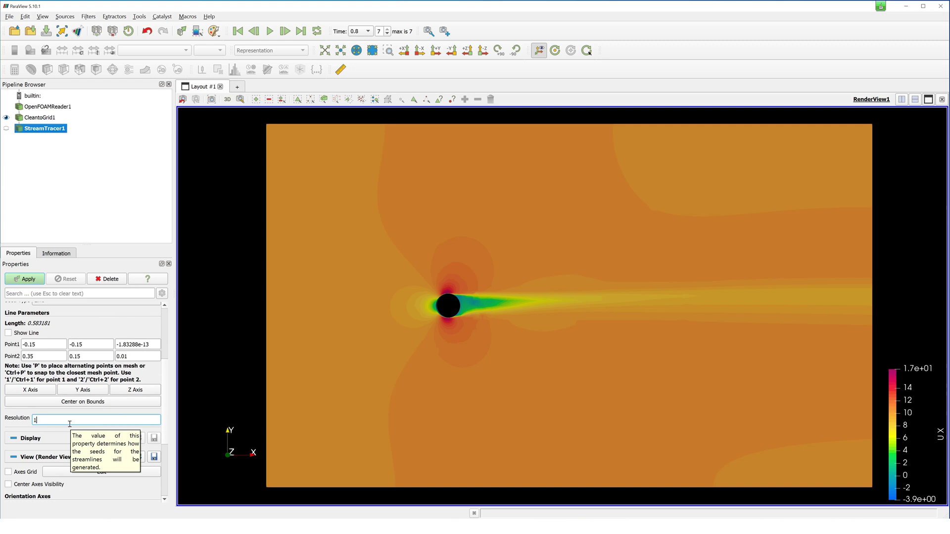
pyautogui.write('000')
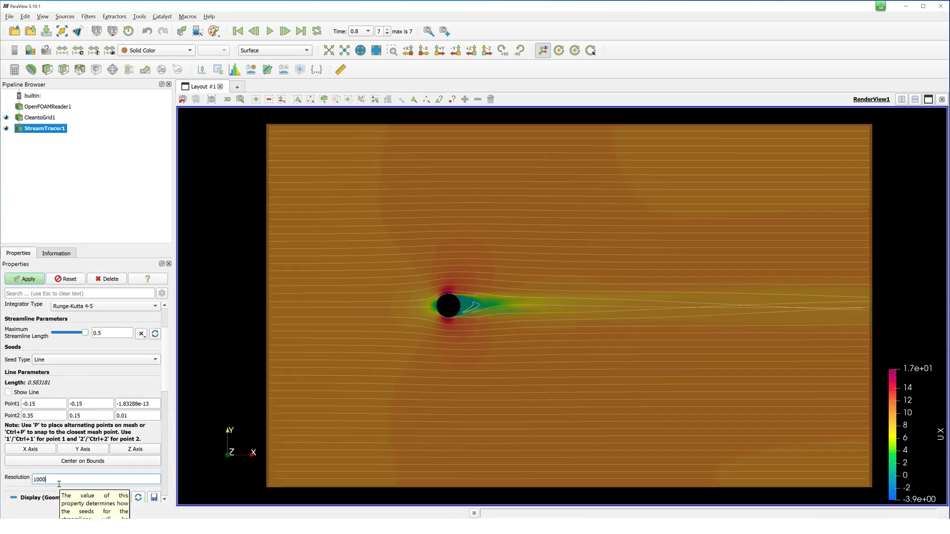
pyautogui.click(32, 282)
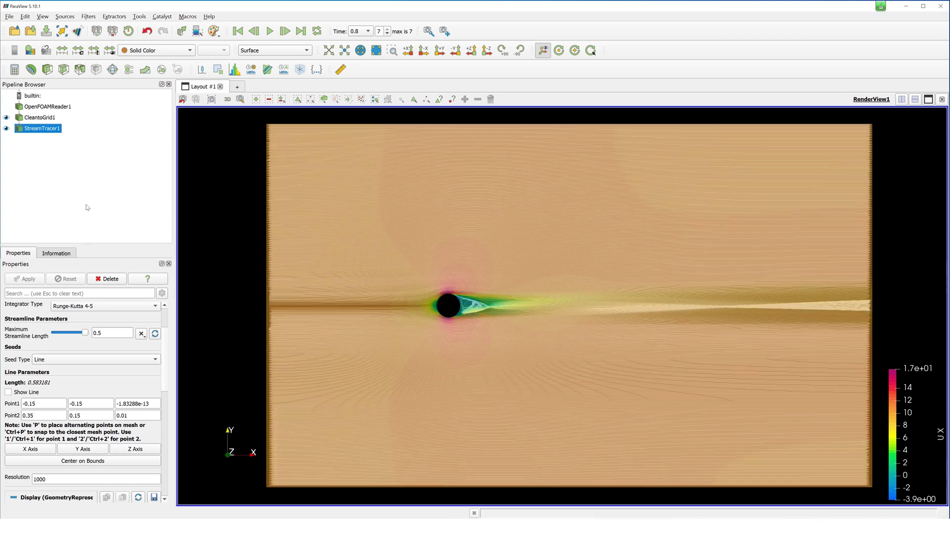
# - Lower the streamline seed resolution to 500 and recompute
pyautogui.doubleClick(74, 480)
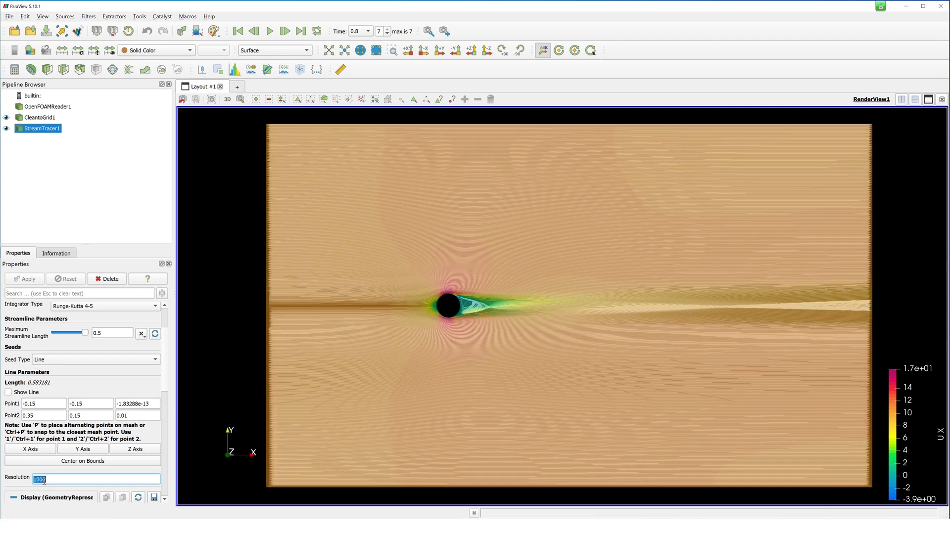
pyautogui.write('500')
pyautogui.click(28, 280)
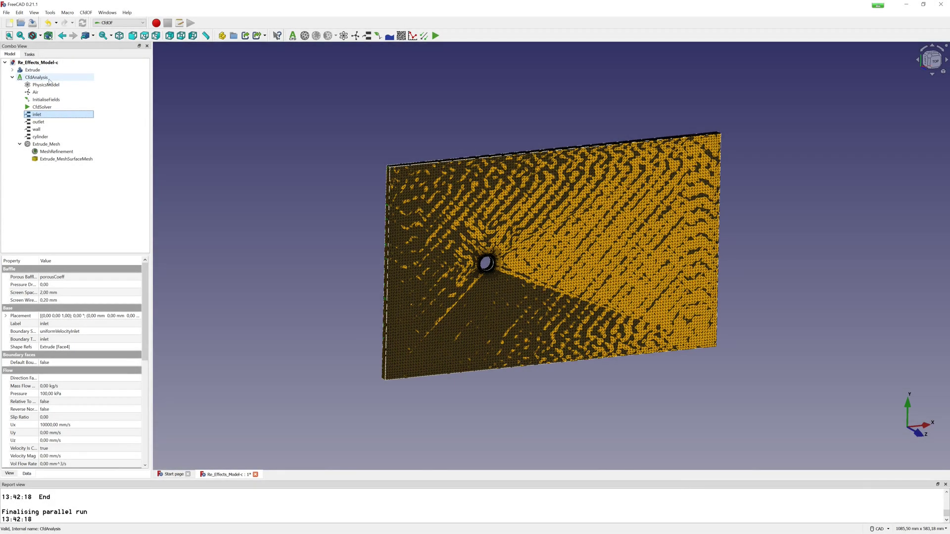
# - Switch the physics model's turbulence to DES with kOmegaSSTDES
pyautogui.click(50, 85)
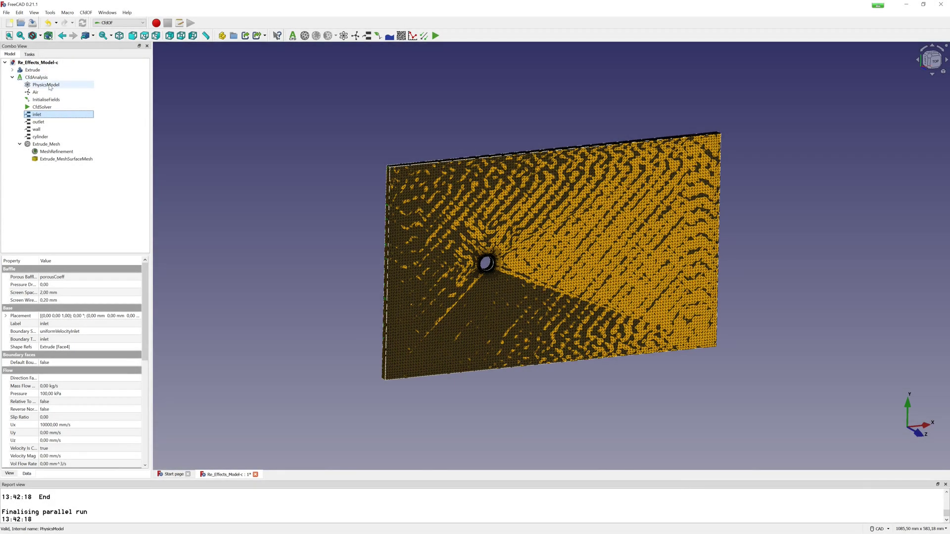
pyautogui.doubleClick(50, 85)
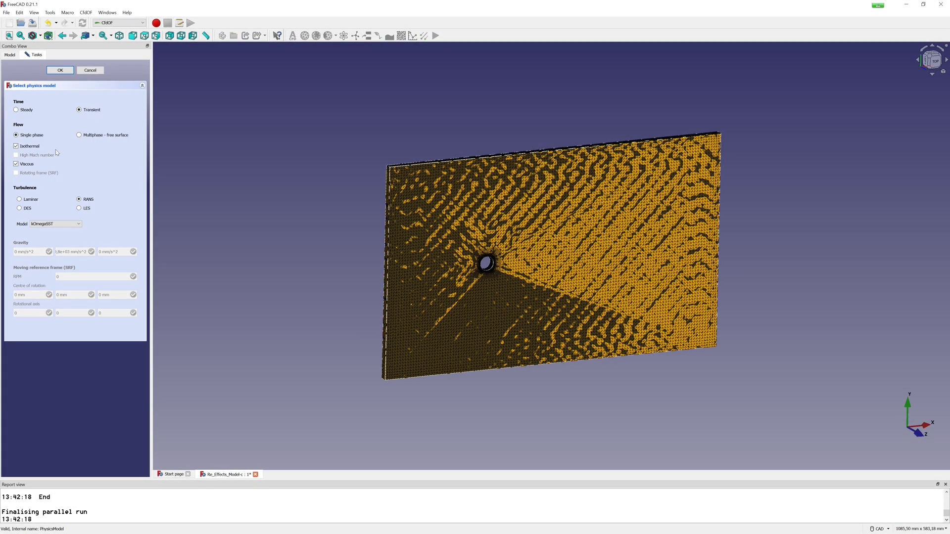
pyautogui.click(19, 209)
pyautogui.click(65, 72)
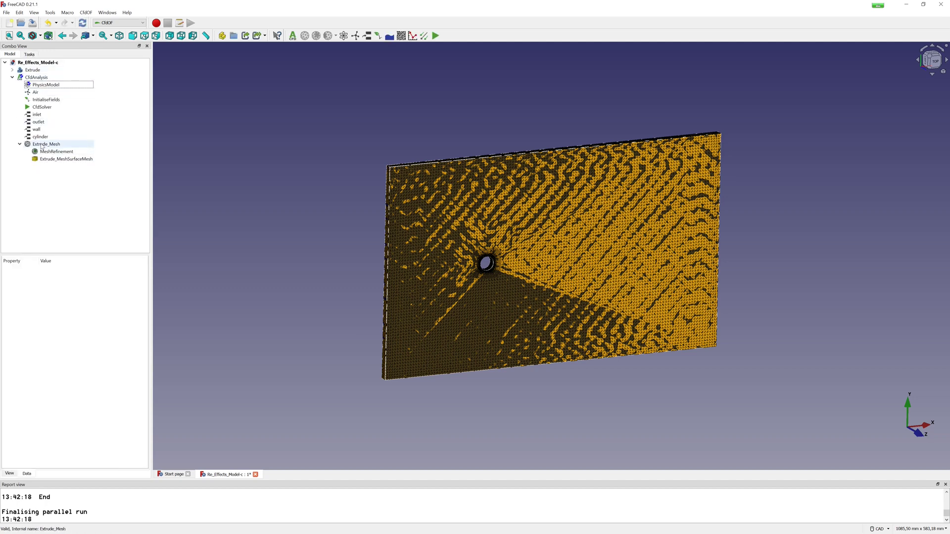
# - Set the solver's End Time to 0,5 s and Transient Write interval to 0,05 s
pyautogui.click(42, 107)
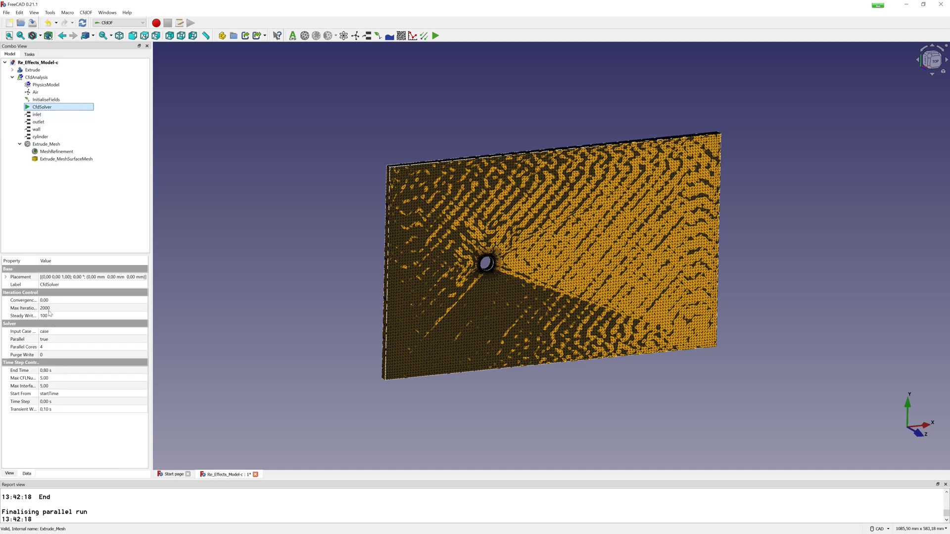
pyautogui.click(49, 370)
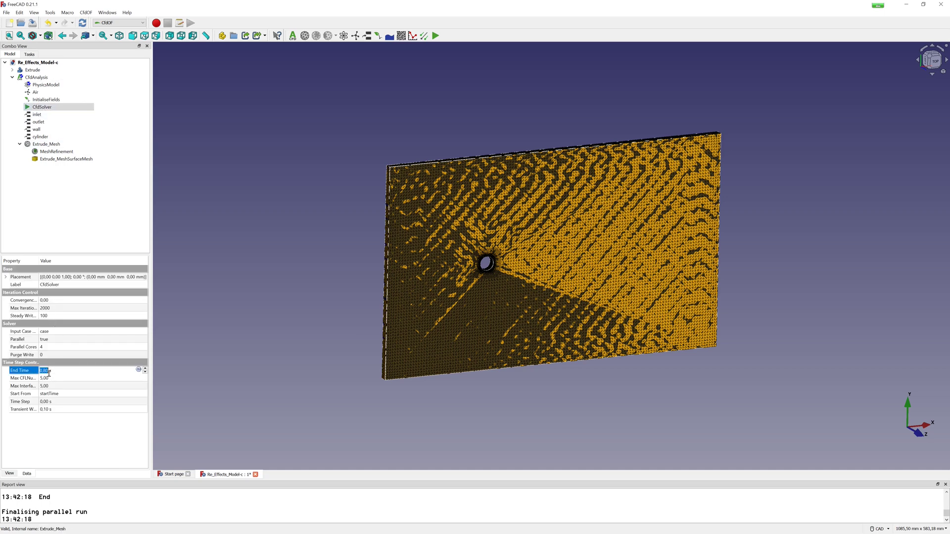
pyautogui.click(49, 371)
pyautogui.press('BackSpace')
pyautogui.press('BackSpace')
pyautogui.write('5')
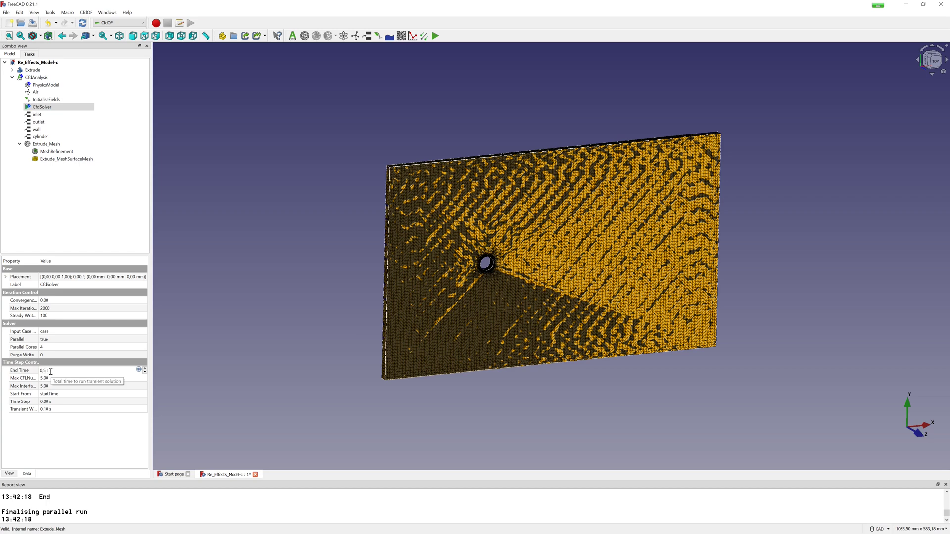
pyautogui.click(52, 412)
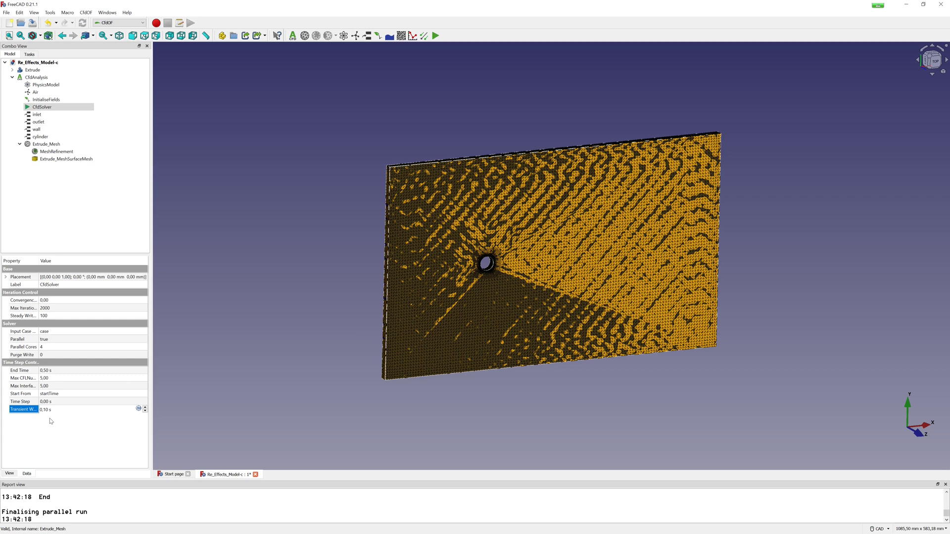
pyautogui.press('BackSpace')
pyautogui.press('BackSpace')
pyautogui.press('BackSpace')
pyautogui.write(',05')
pyautogui.click(22, 456)
# - Load the finished DES run's results into ParaView from the solver's analysis controls
pyautogui.doubleClick(49, 108)
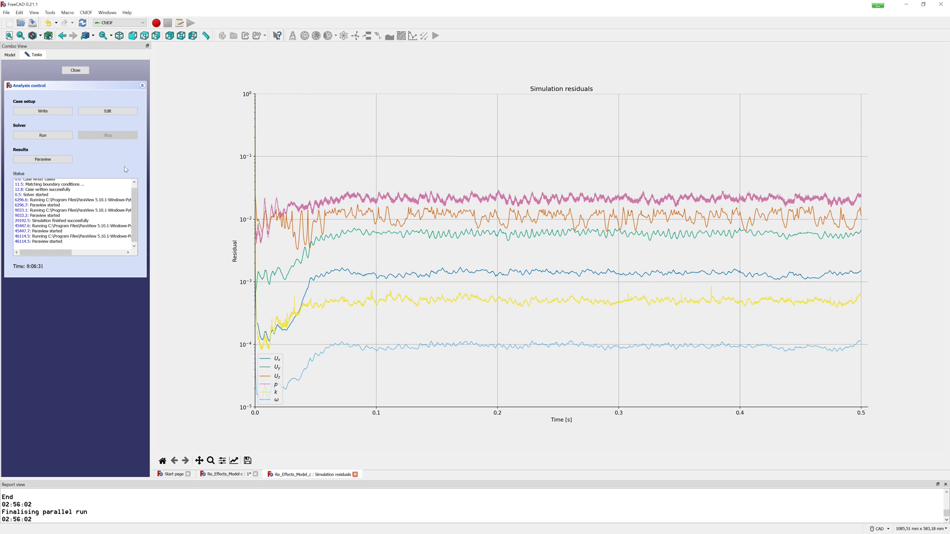
pyautogui.click(52, 160)
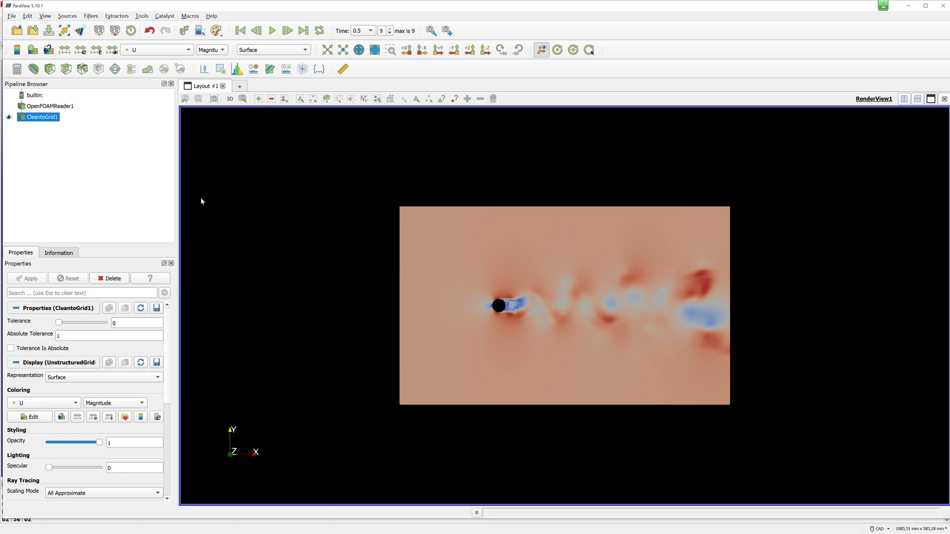
# - Open the Color Map Editor for CleantoGrid1's U Magnitude colouring
pyautogui.click(46, 418)
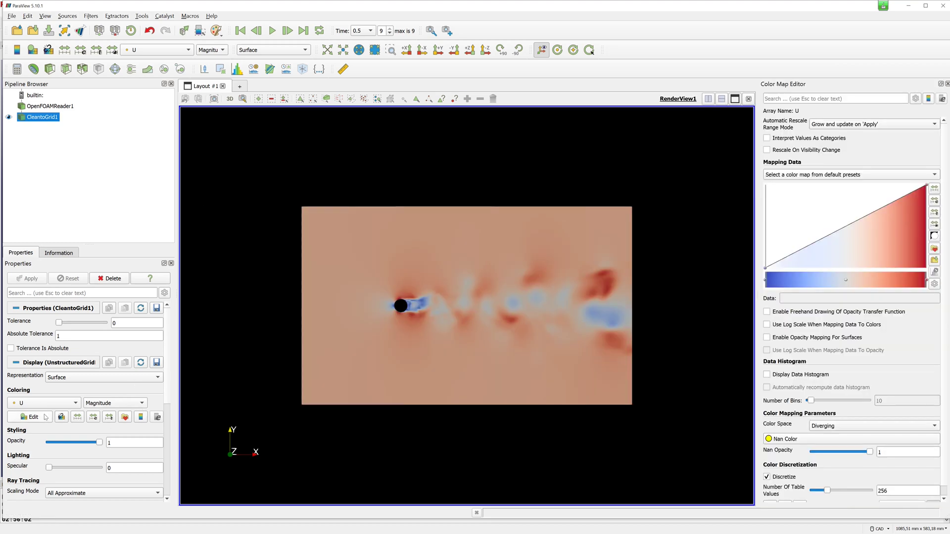
# - Apply the Rainbow Uniform preset with Step colour space to the velocity map, then close the editor
pyautogui.click(864, 175)
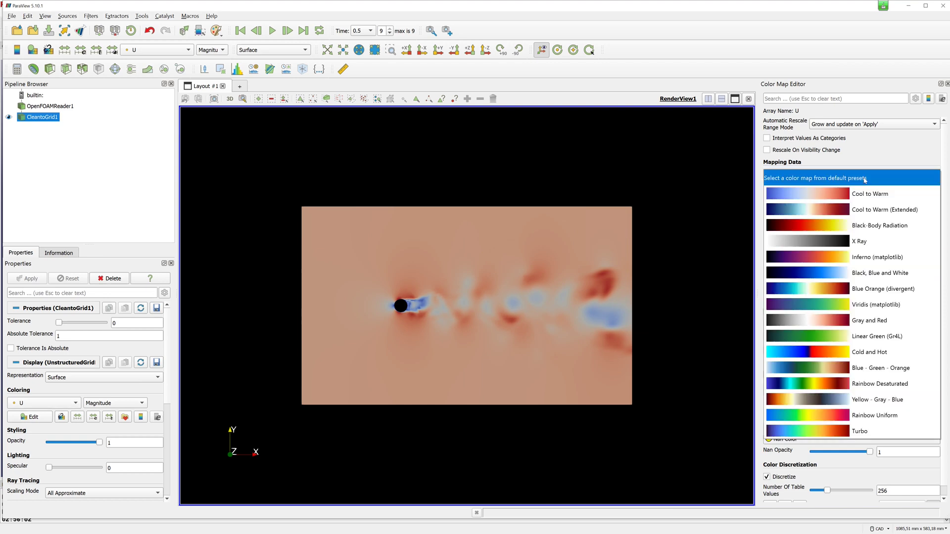
pyautogui.click(872, 417)
pyautogui.click(873, 427)
pyautogui.click(865, 478)
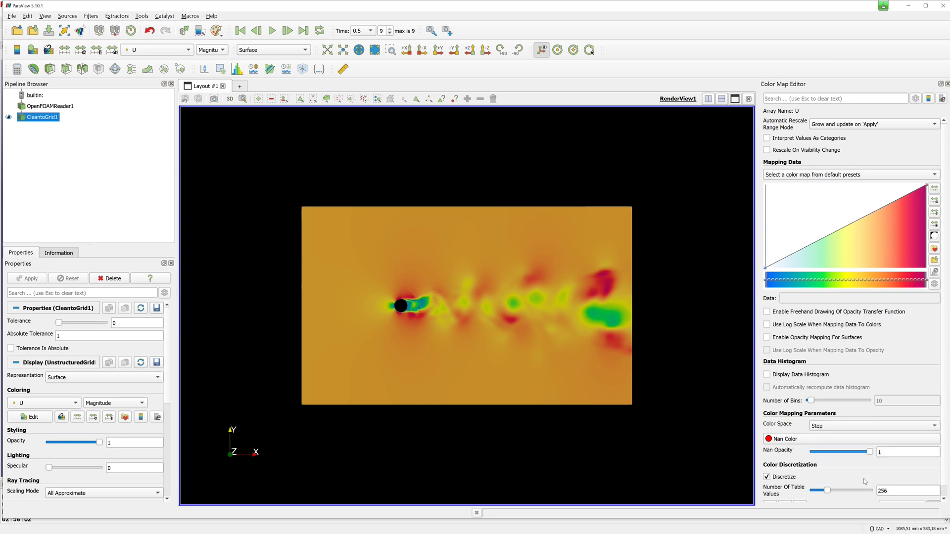
pyautogui.click(947, 84)
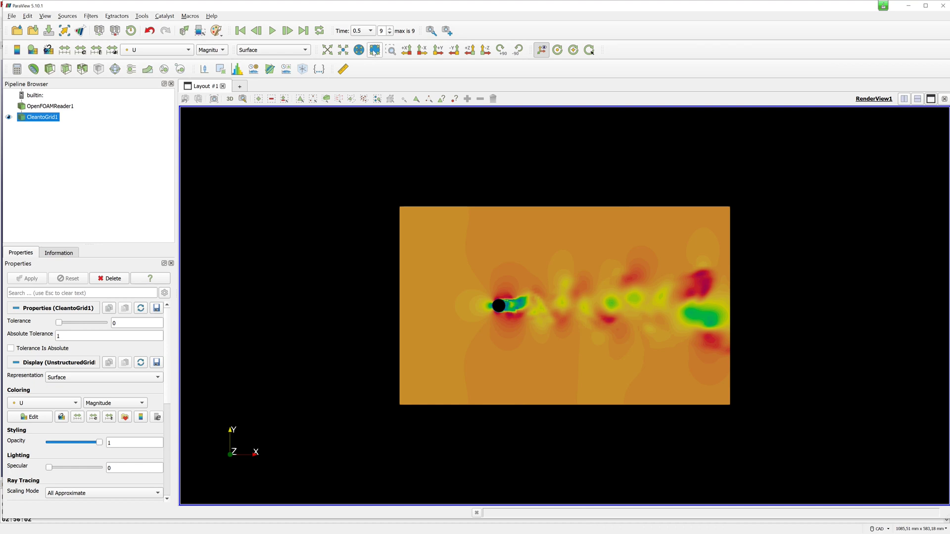
# - Reset the camera to the closest fit and play the animation through all time steps
pyautogui.click(375, 50)
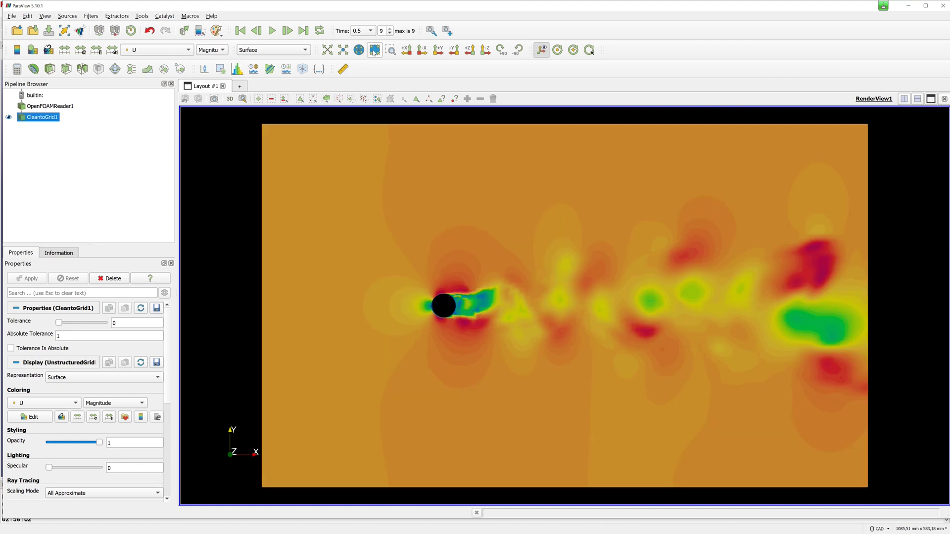
pyautogui.click(273, 31)
# - Add a Stream Tracer filter with resolution 500 and apply it
pyautogui.click(134, 72)
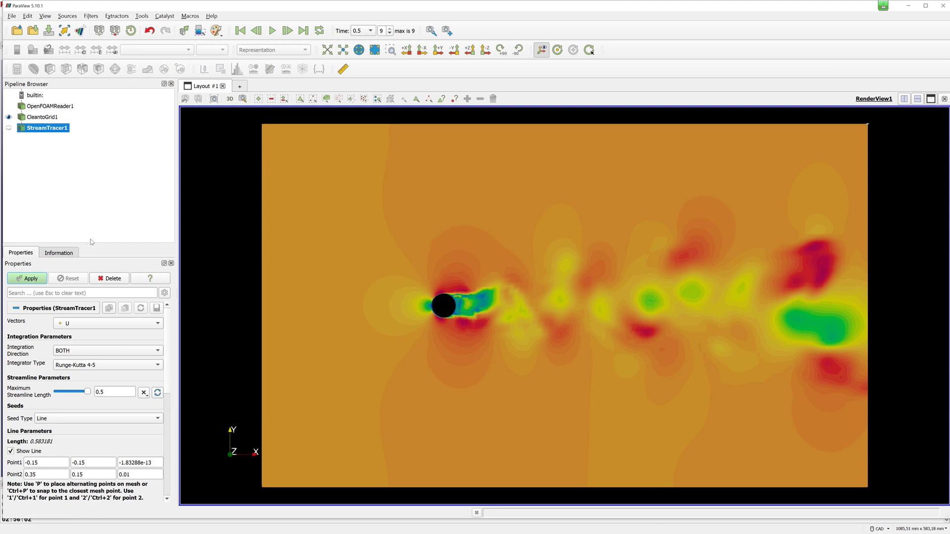
pyautogui.scroll(-3, 129, 370)
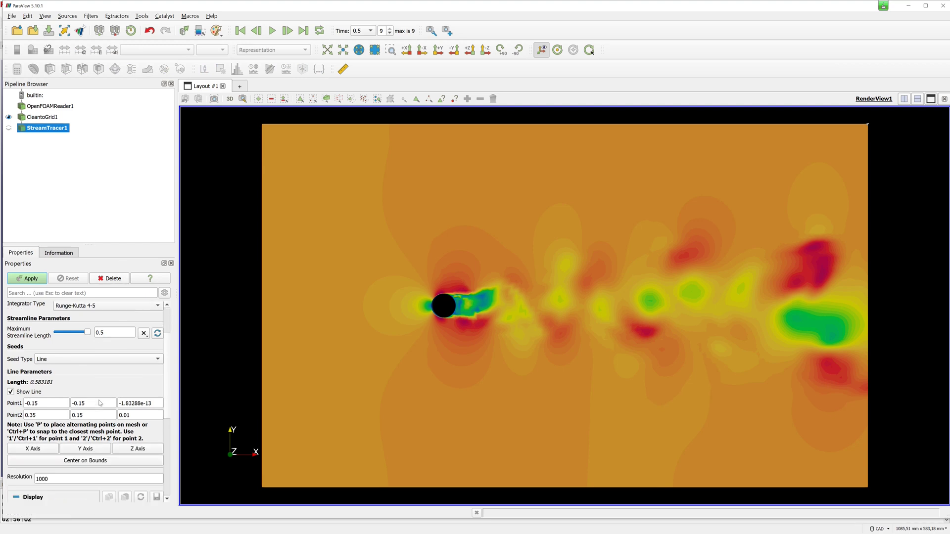
pyautogui.scroll(-2, 105, 438)
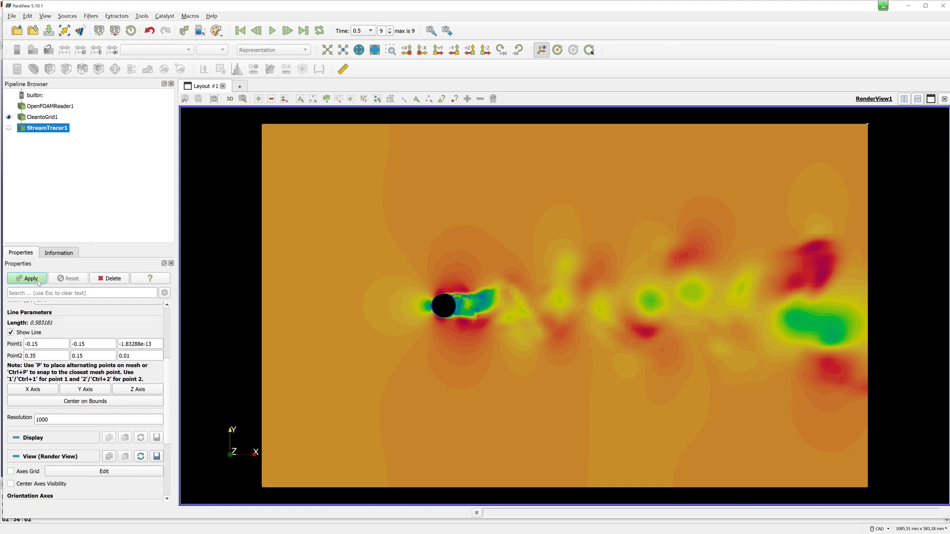
pyautogui.doubleClick(53, 420)
pyautogui.write('500')
pyautogui.click(31, 280)
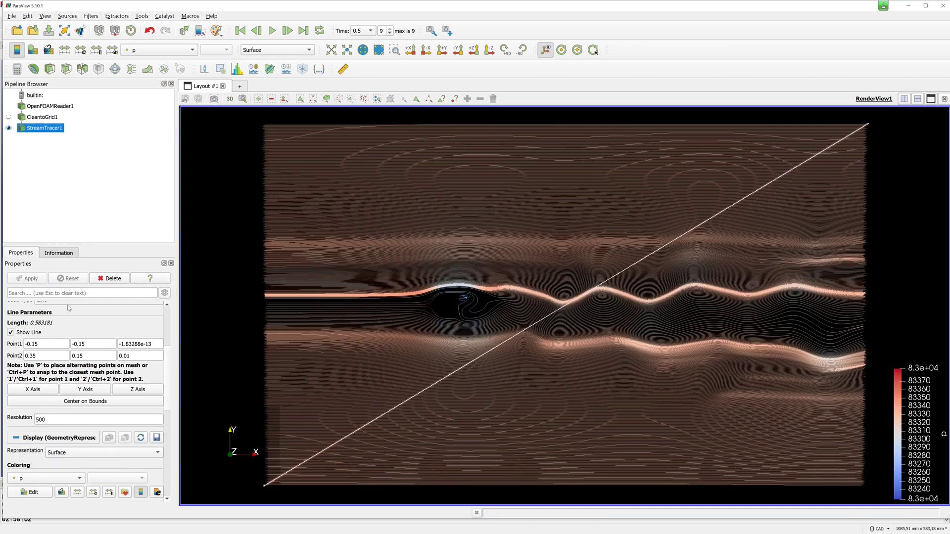
# - Orient the seed line along Y, shift it just downstream of the cylinder, and colour streamlines solid black
pyautogui.click(85, 395)
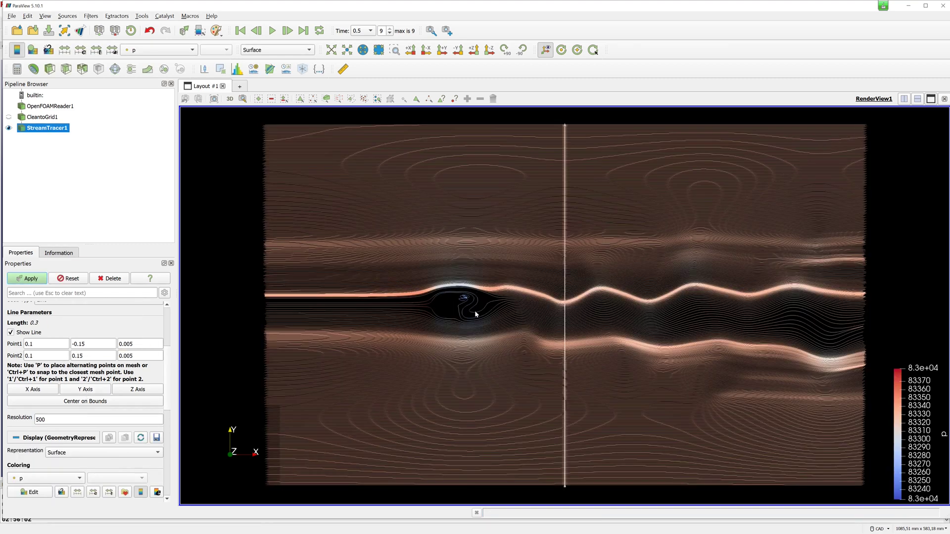
pyautogui.moveTo(566, 325); pyautogui.dragTo(489, 325)
pyautogui.scroll(-3, 77, 424)
pyautogui.click(47, 418)
pyautogui.click(30, 315)
pyautogui.click(43, 437)
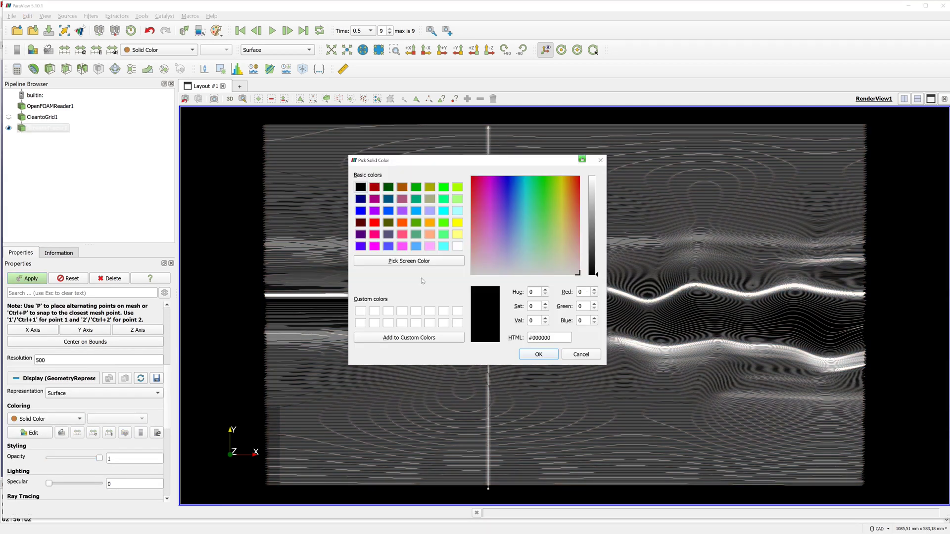
pyautogui.click(524, 353)
# - Show CleantoGrid1 again and make it half-transparent with opacity 0.5
pyautogui.click(9, 118)
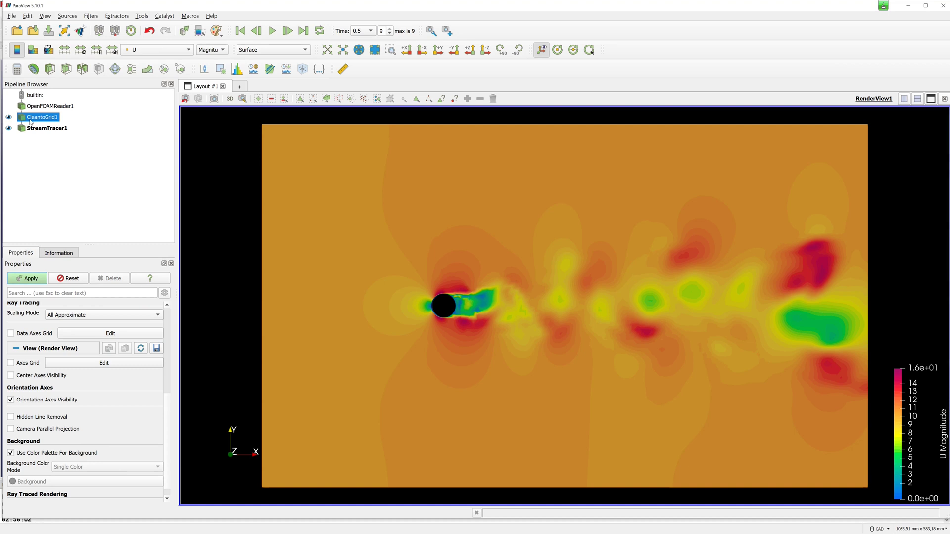
pyautogui.scroll(3, 84, 356)
pyautogui.moveTo(99, 324); pyautogui.dragTo(78, 329)
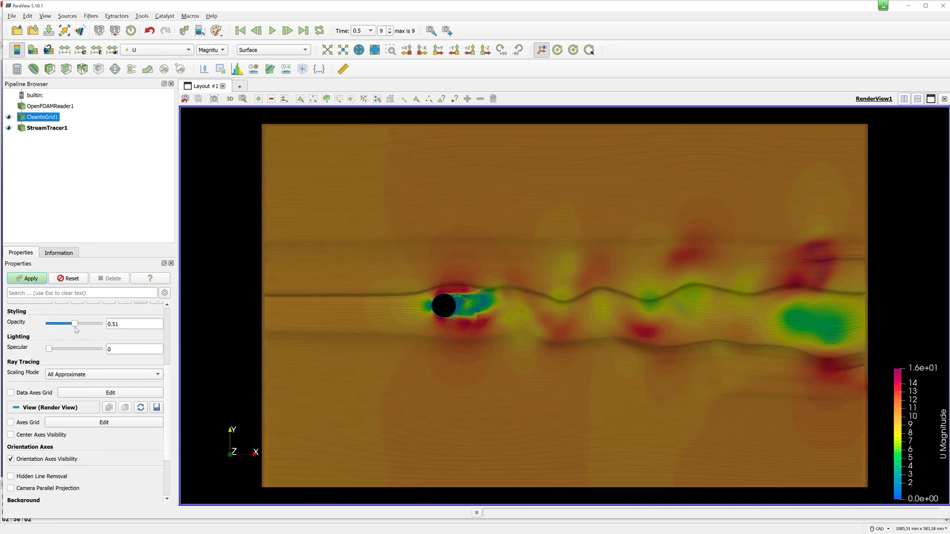
pyautogui.click(123, 325)
pyautogui.write('1')
# - Hide StreamTracer1's seed line and regenerate the streamlines at resolution 10
pyautogui.click(34, 129)
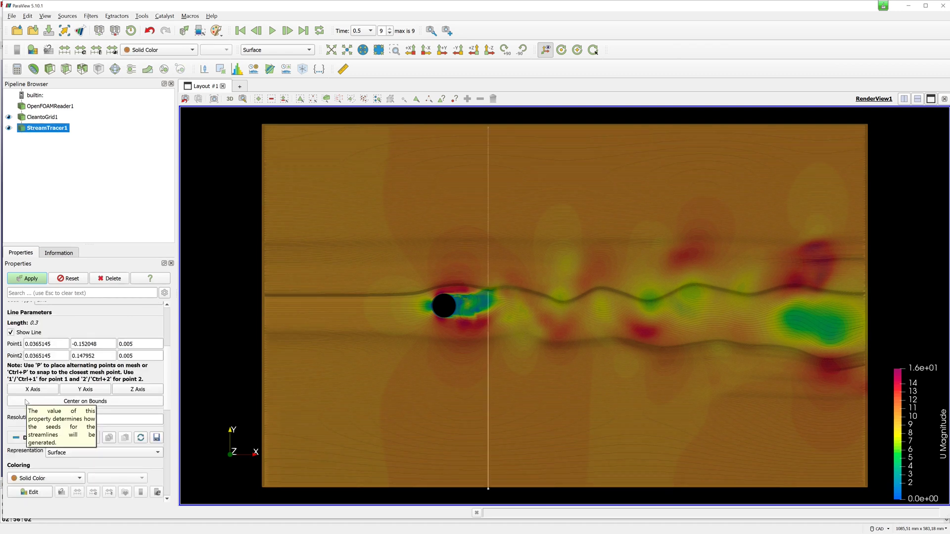
pyautogui.click(11, 332)
pyautogui.doubleClick(53, 421)
pyautogui.write('100')
pyautogui.click(30, 278)
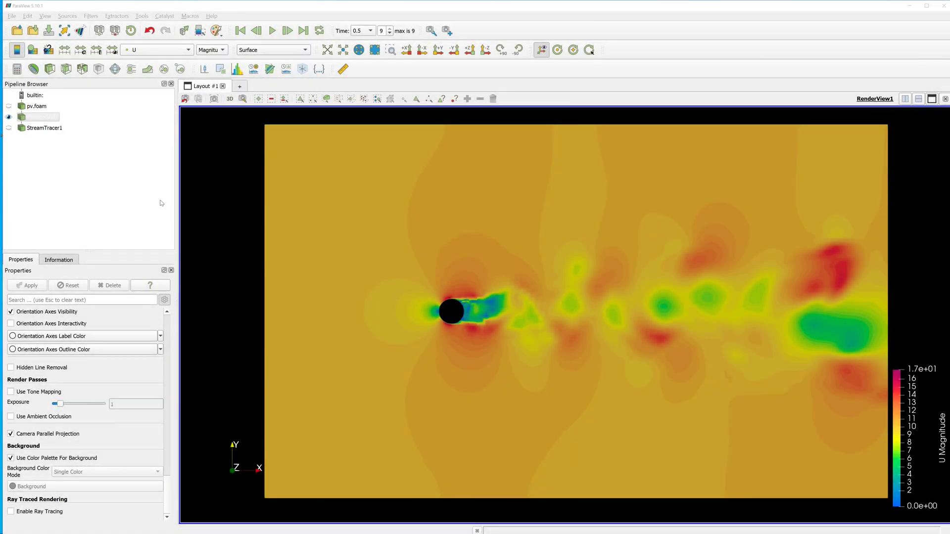
# - Add a Gradient filter under CleantoGrid1 from the Pipeline Browser's alphabetical filter list
pyautogui.rightClick(54, 119)
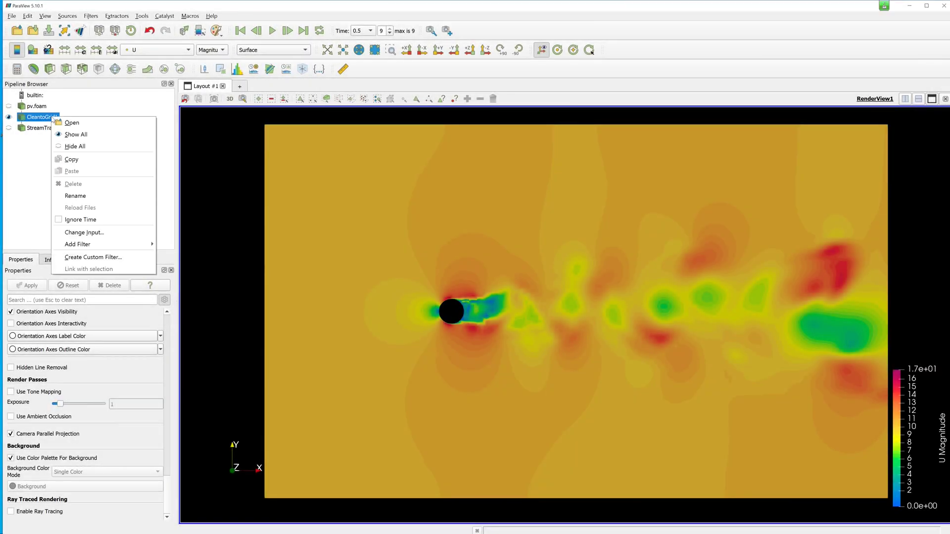
pyautogui.moveTo(113, 248)
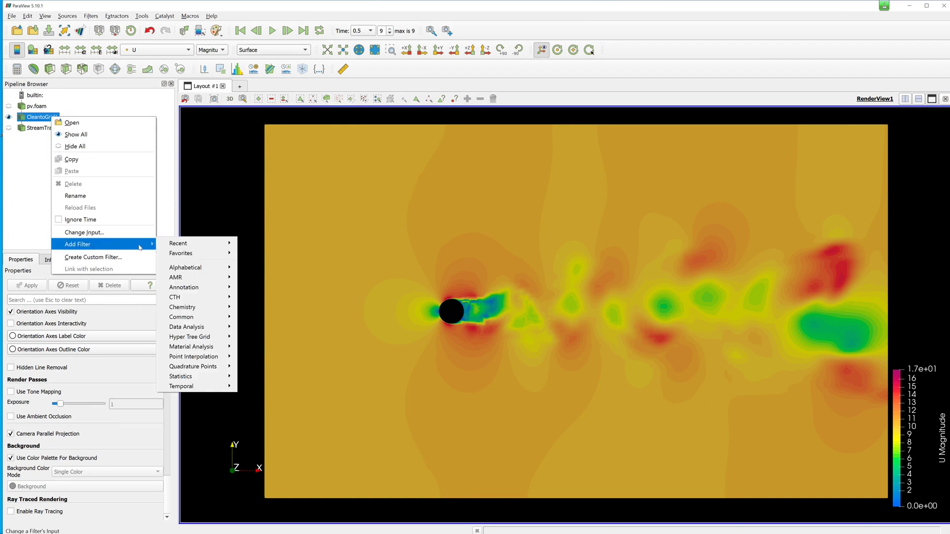
pyautogui.moveTo(207, 273)
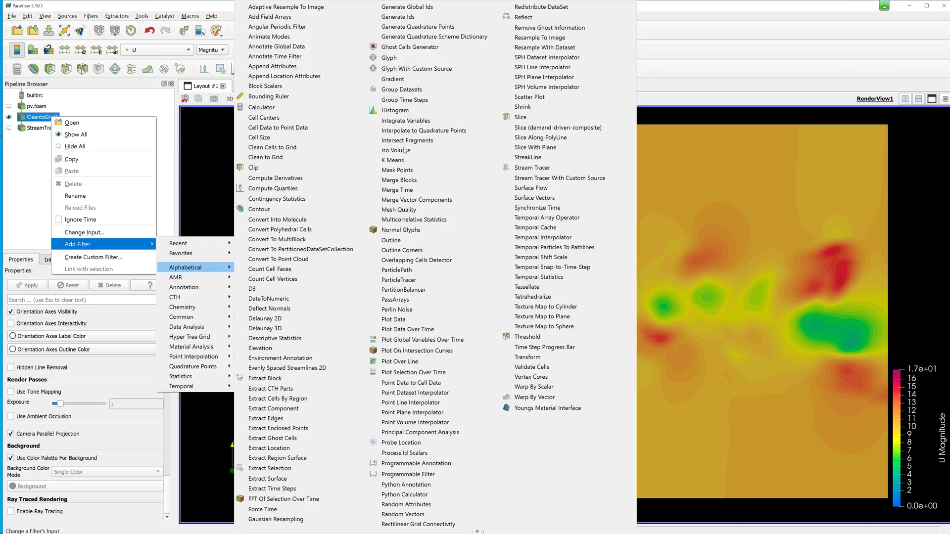
pyautogui.click(408, 83)
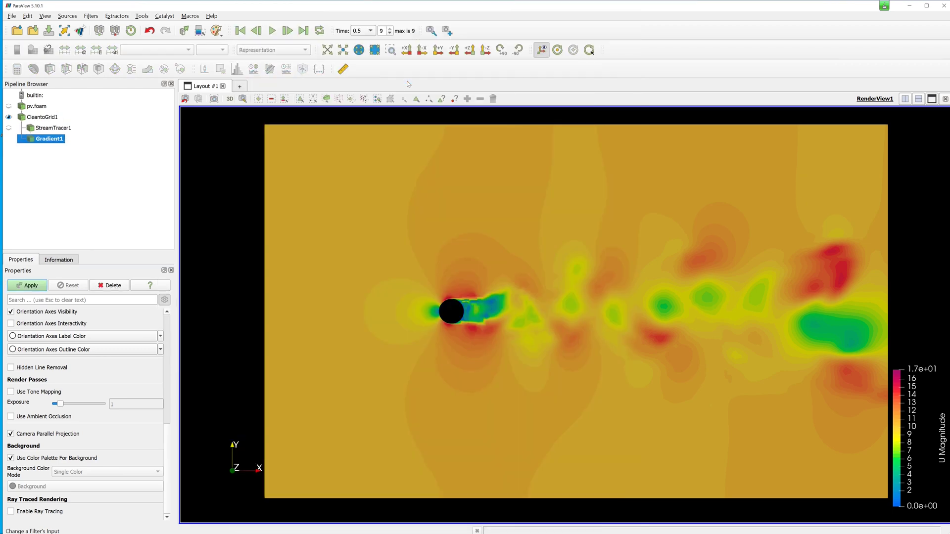
pyautogui.scroll(12, 101, 369)
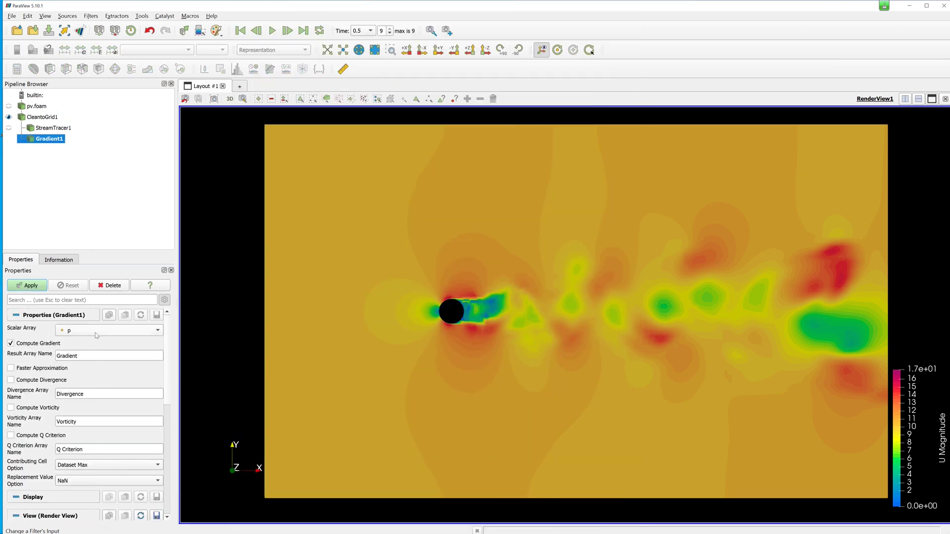
# - Set Gradient1's scalar array to velocity U with vorticity enabled and apply it
pyautogui.click(95, 336)
pyautogui.click(84, 293)
pyautogui.scroll(-4, 107, 417)
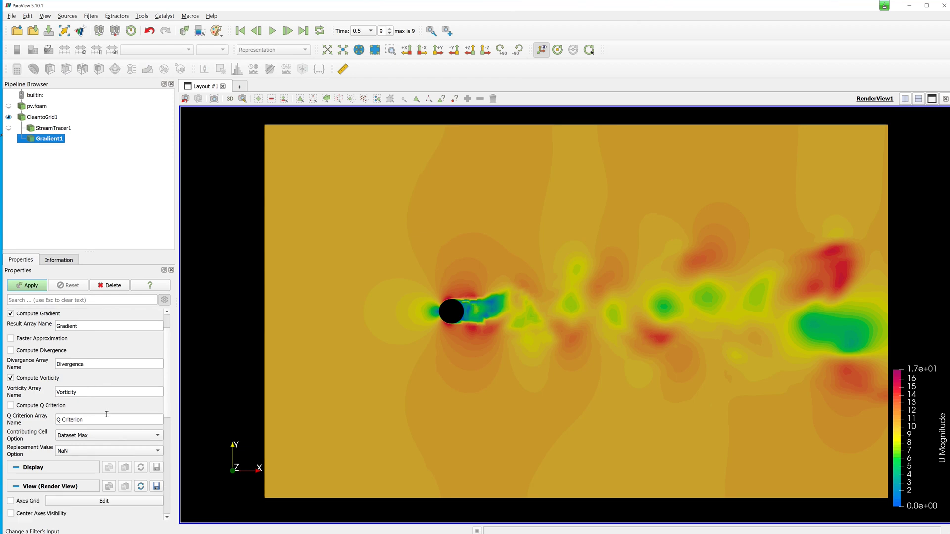
pyautogui.scroll(-4, 107, 413)
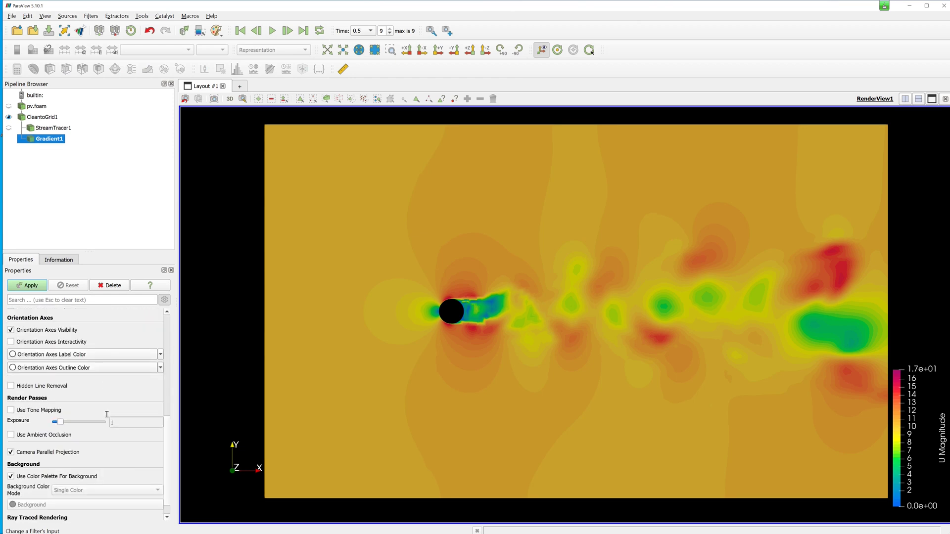
pyautogui.scroll(4, 107, 414)
pyautogui.click(29, 286)
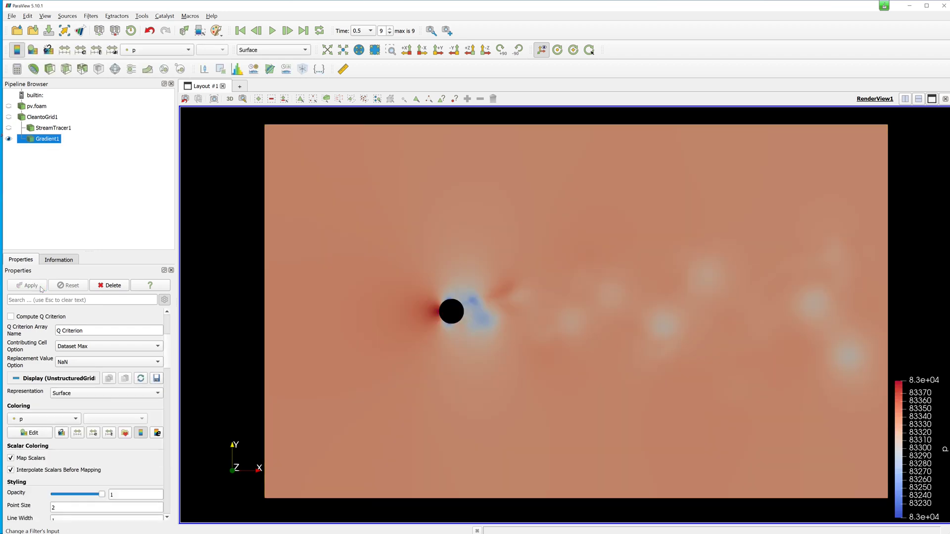
# - Colour Gradient1 by Vorticity and open a custom colour range, replacing the minimum with 0
pyautogui.click(72, 422)
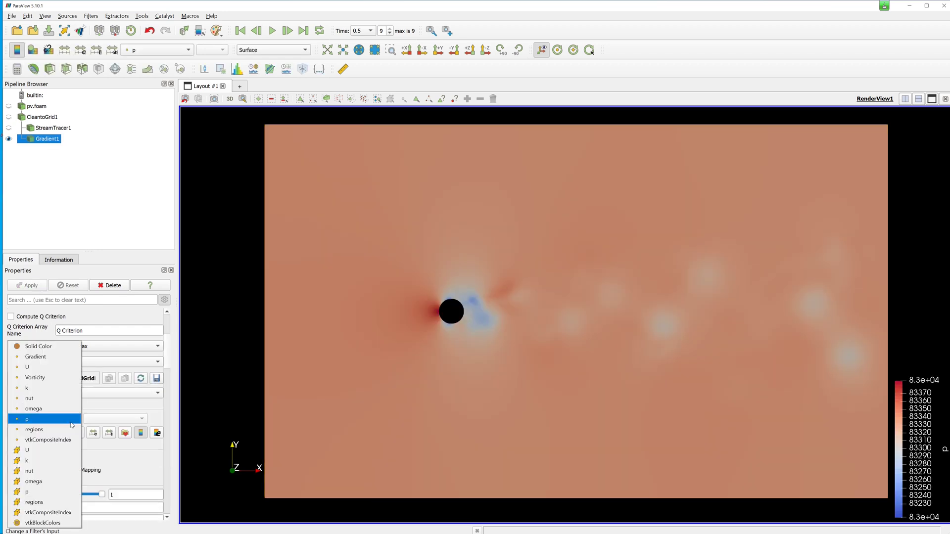
pyautogui.click(53, 378)
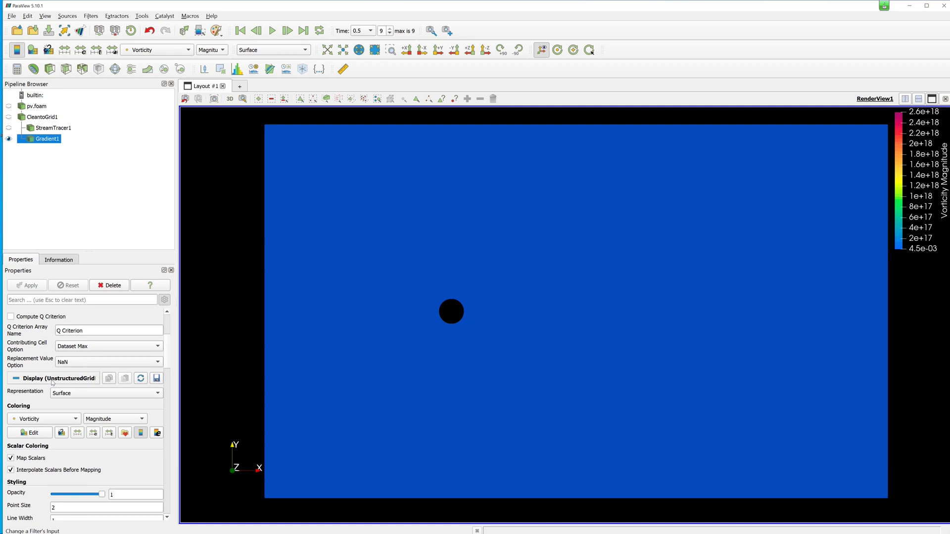
pyautogui.click(94, 436)
pyautogui.doubleClick(424, 259)
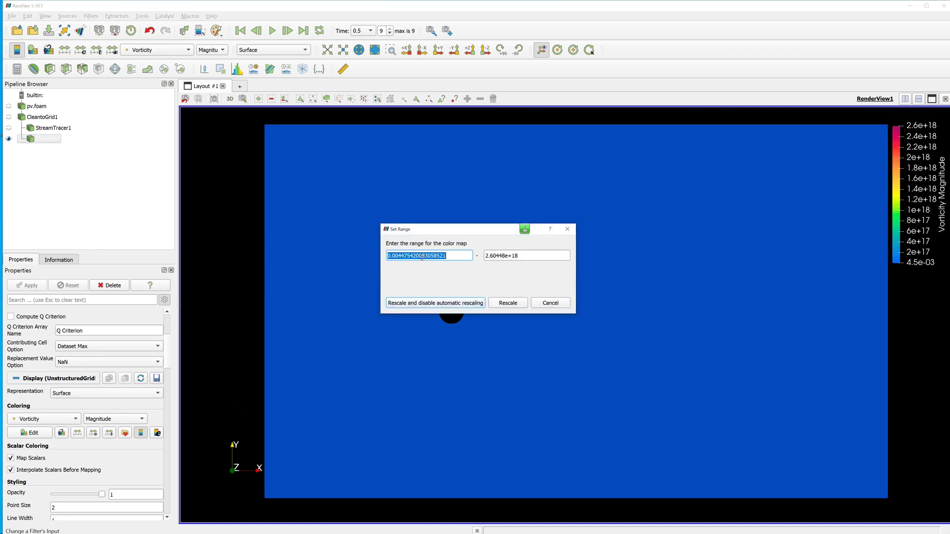